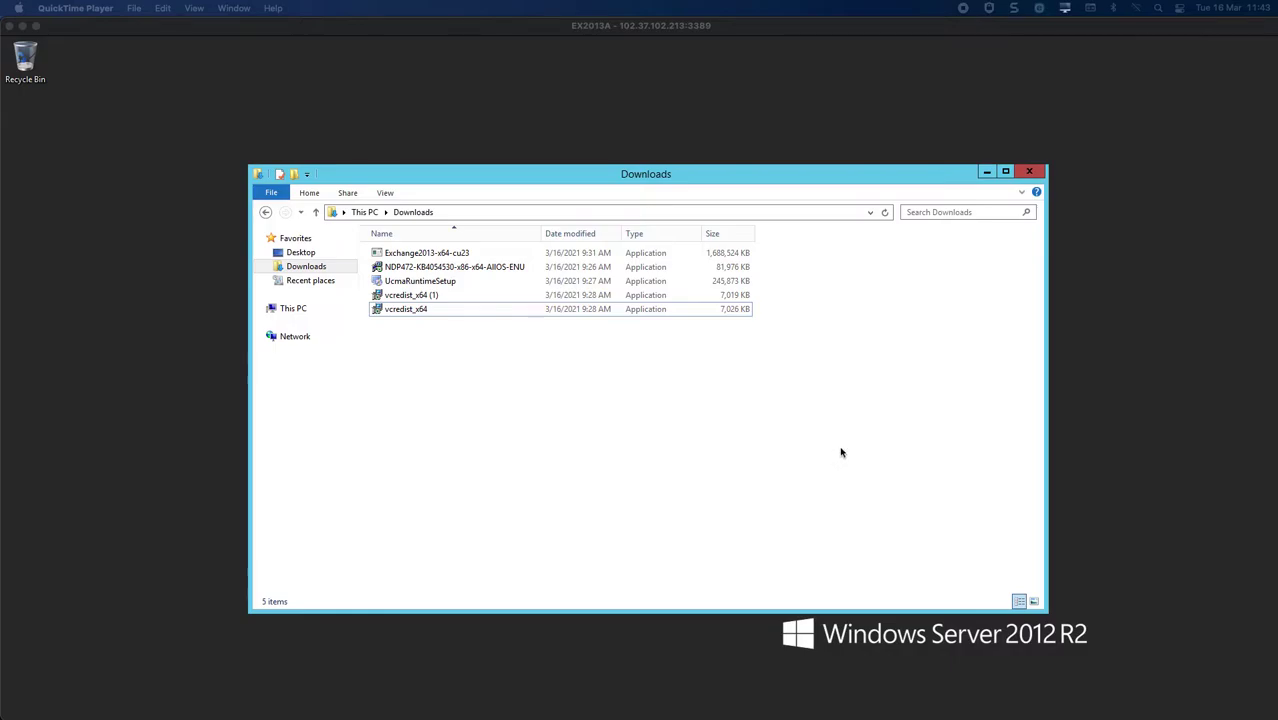
- Look over the installer files in Downloads, ending with NDP472 selected
left_click(433, 268)
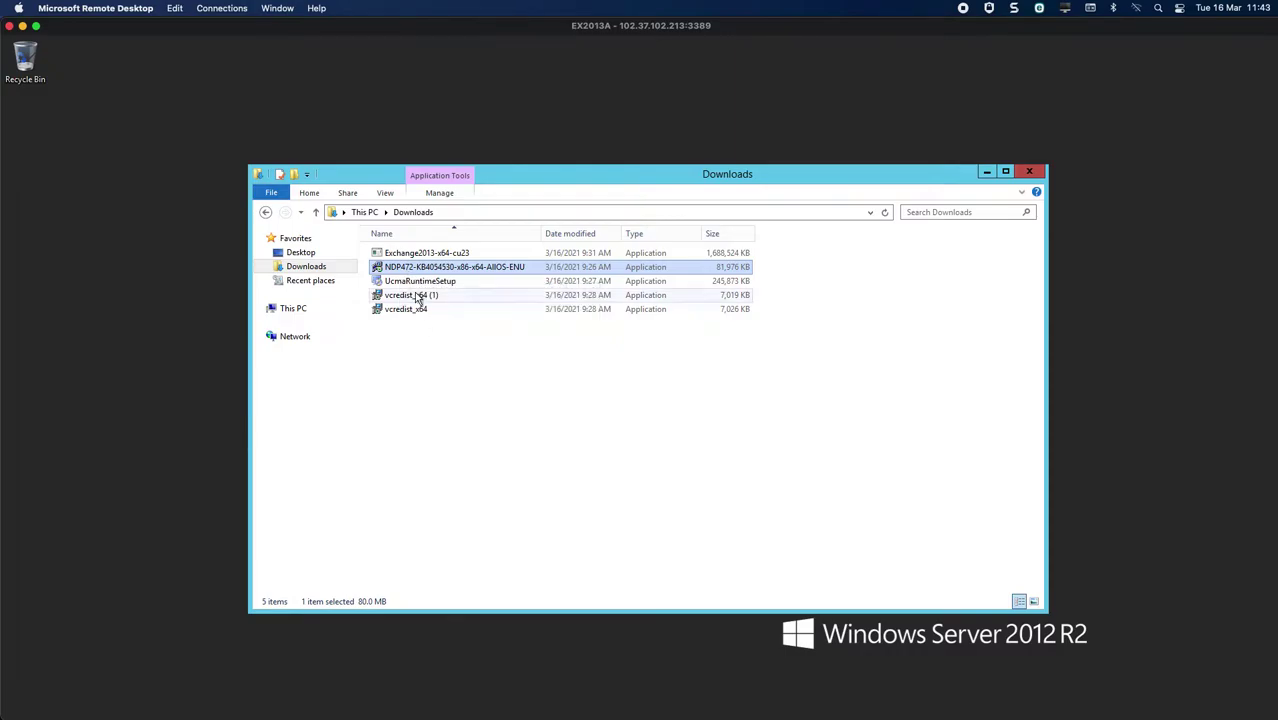
key("Down")
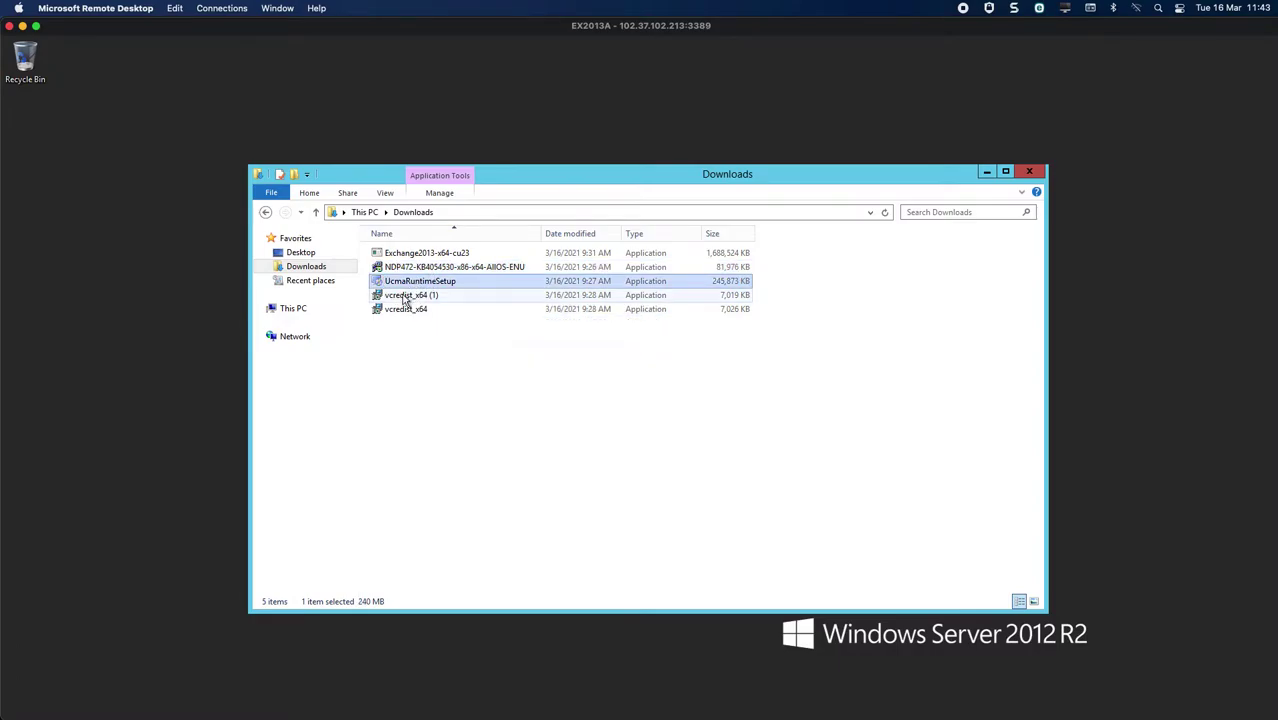
left_click(402, 306)
key("Up")
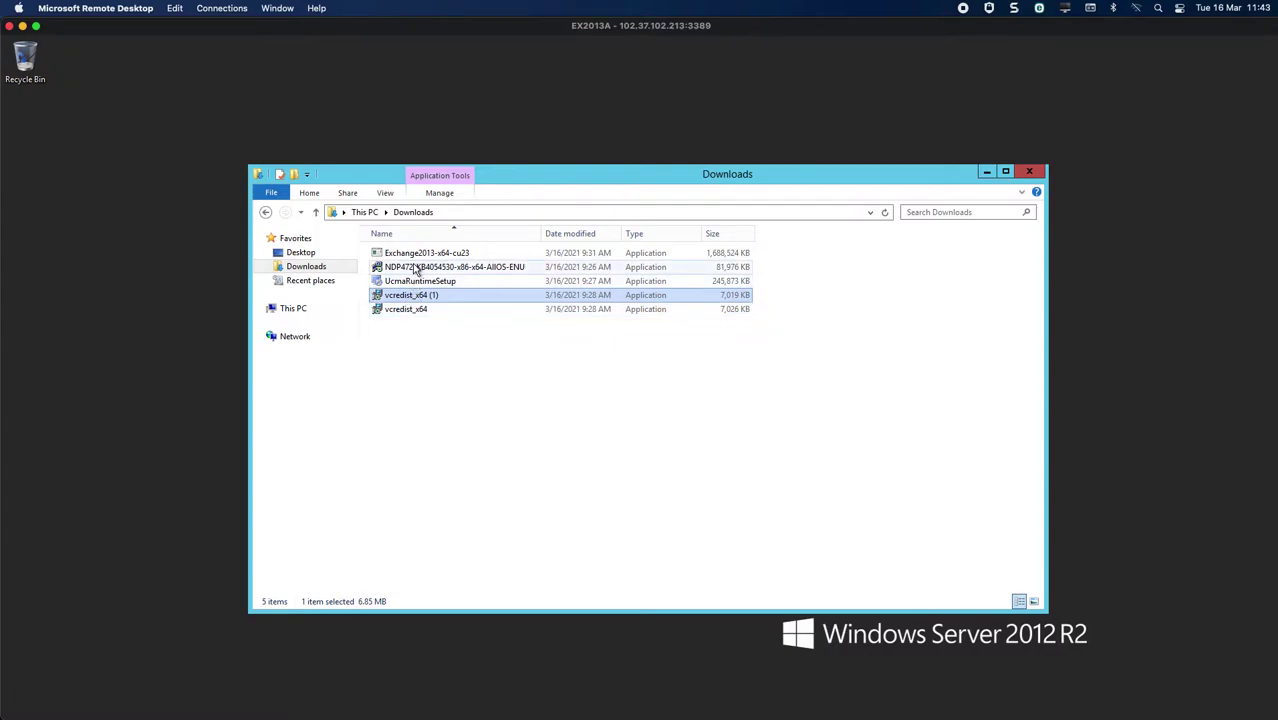
left_click(400, 270)
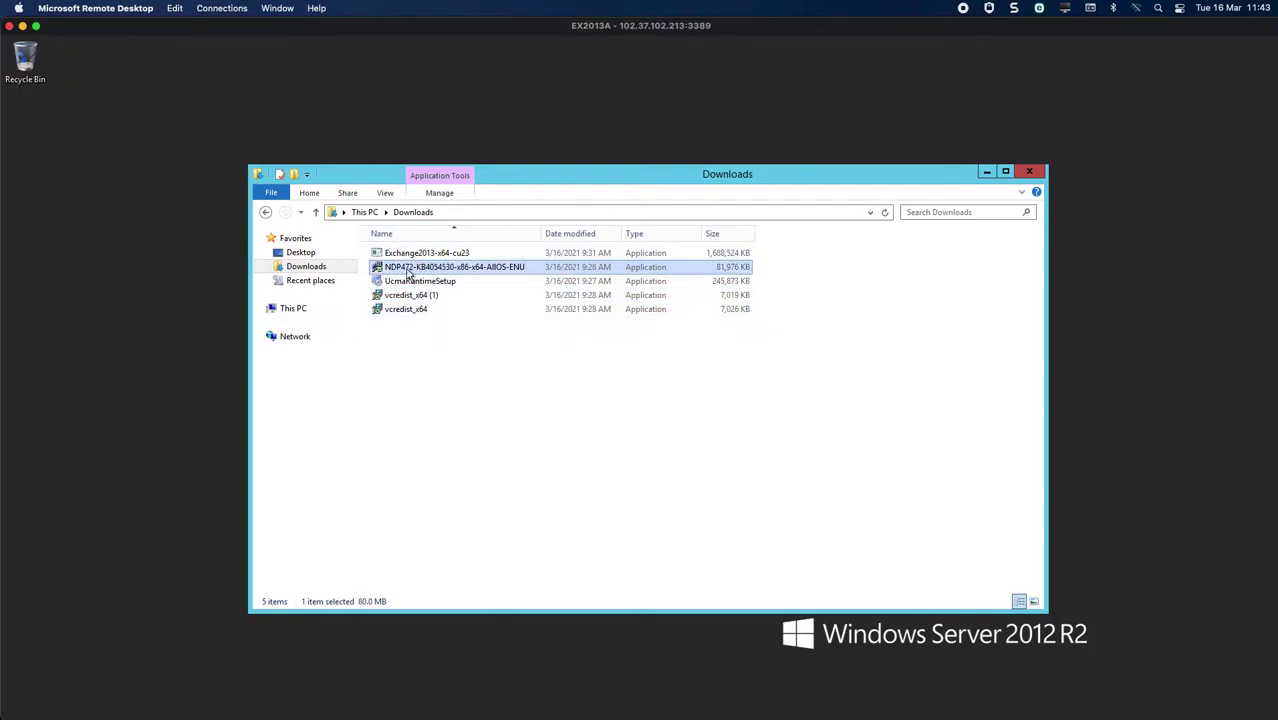
- Confirm NDP472 is .NET Framework 4.7.2 Setup (80.0 MB) and run it as administrator
right_click(438, 268)
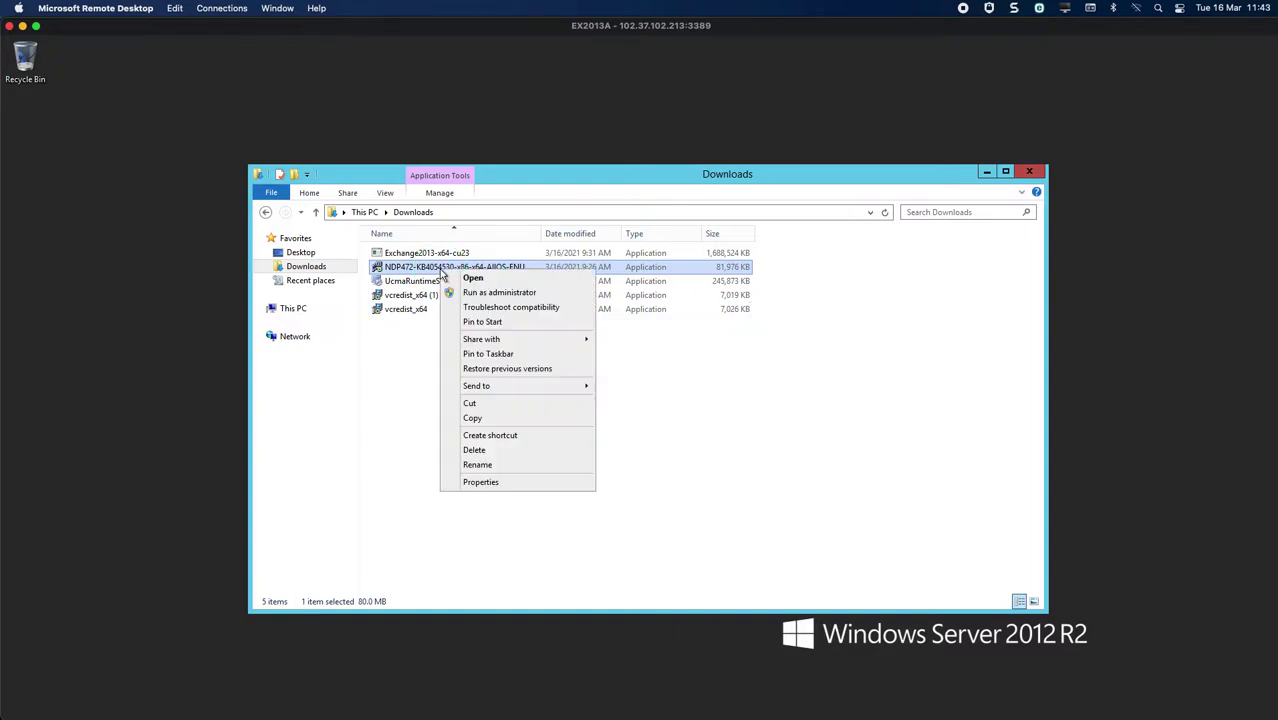
left_click(531, 484)
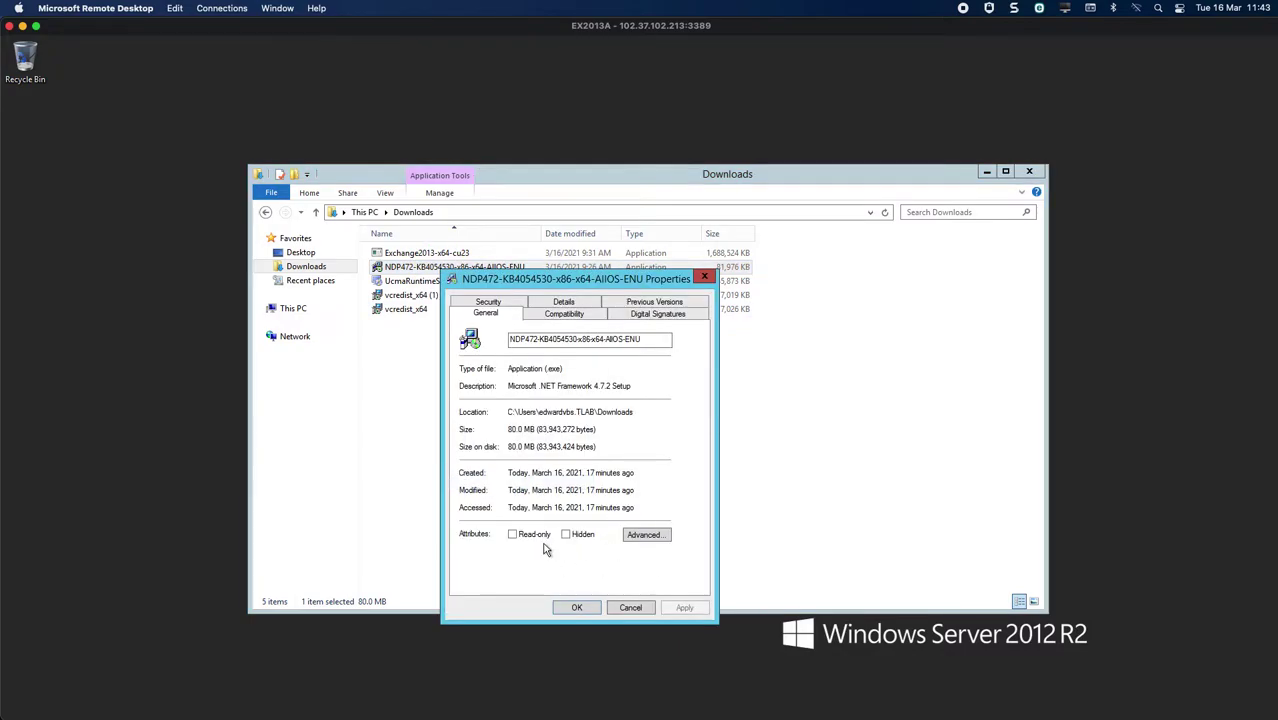
left_click(576, 607)
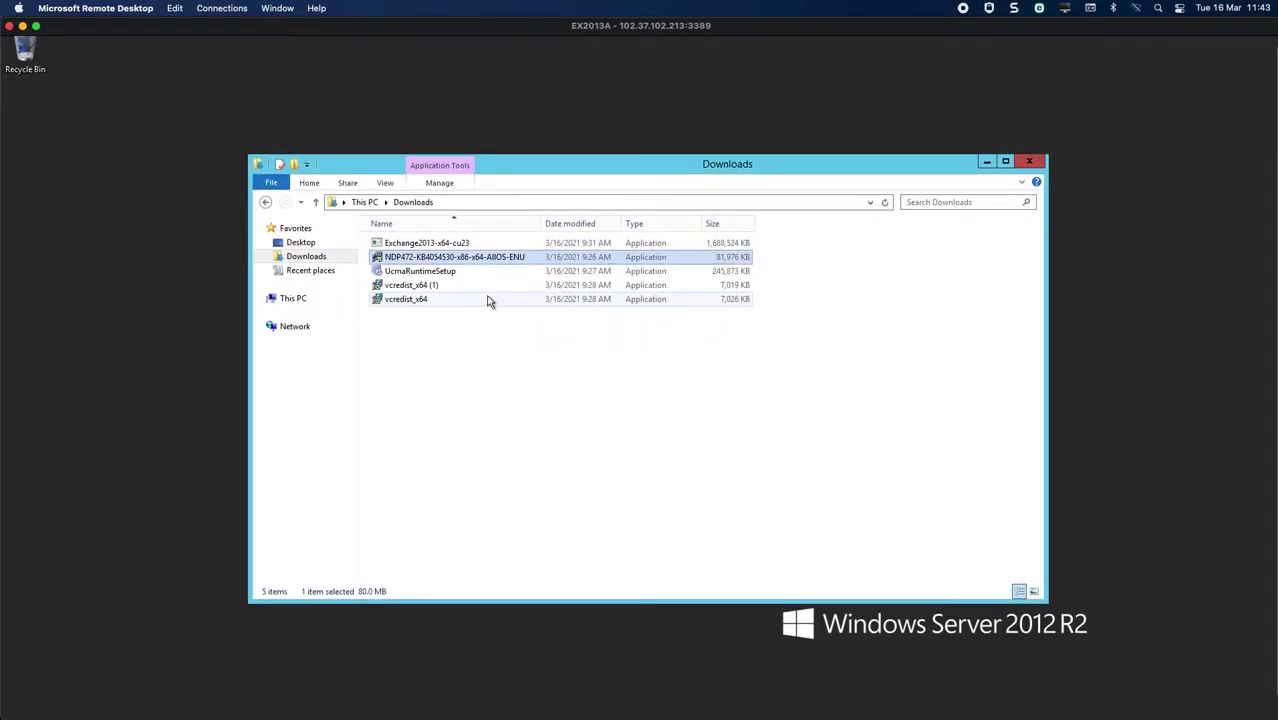
right_click(445, 258)
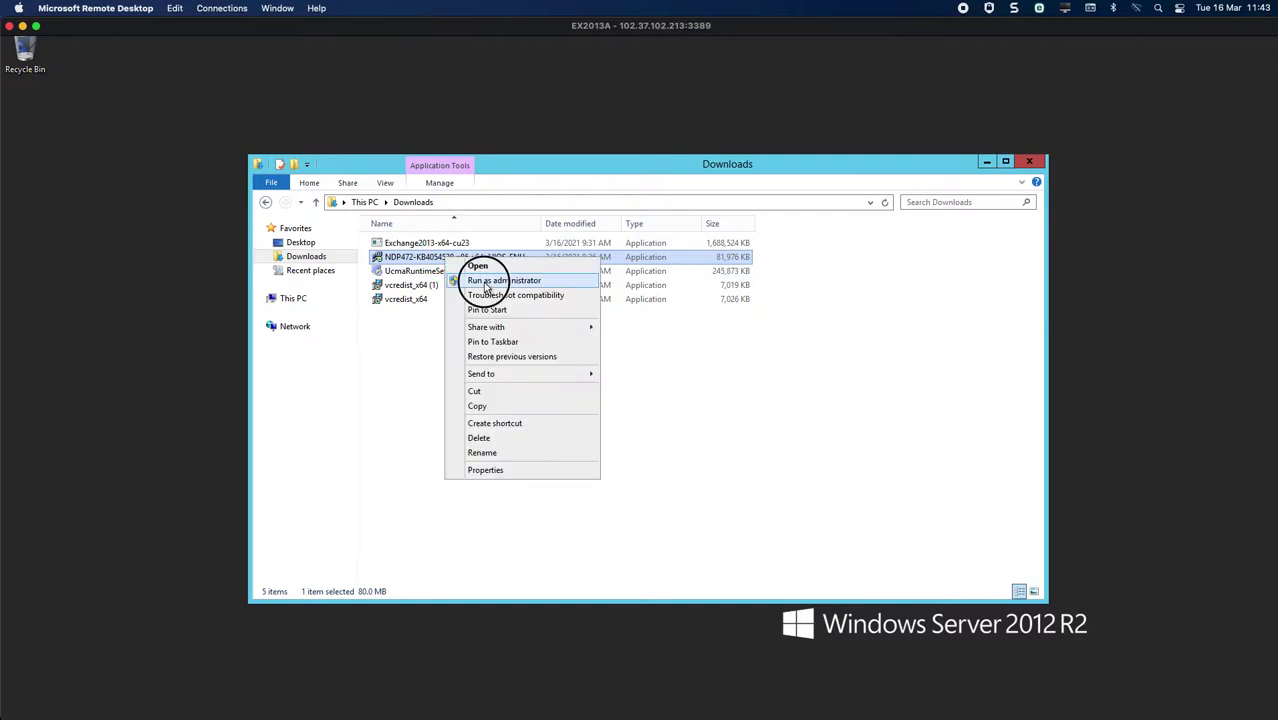
left_click(486, 282)
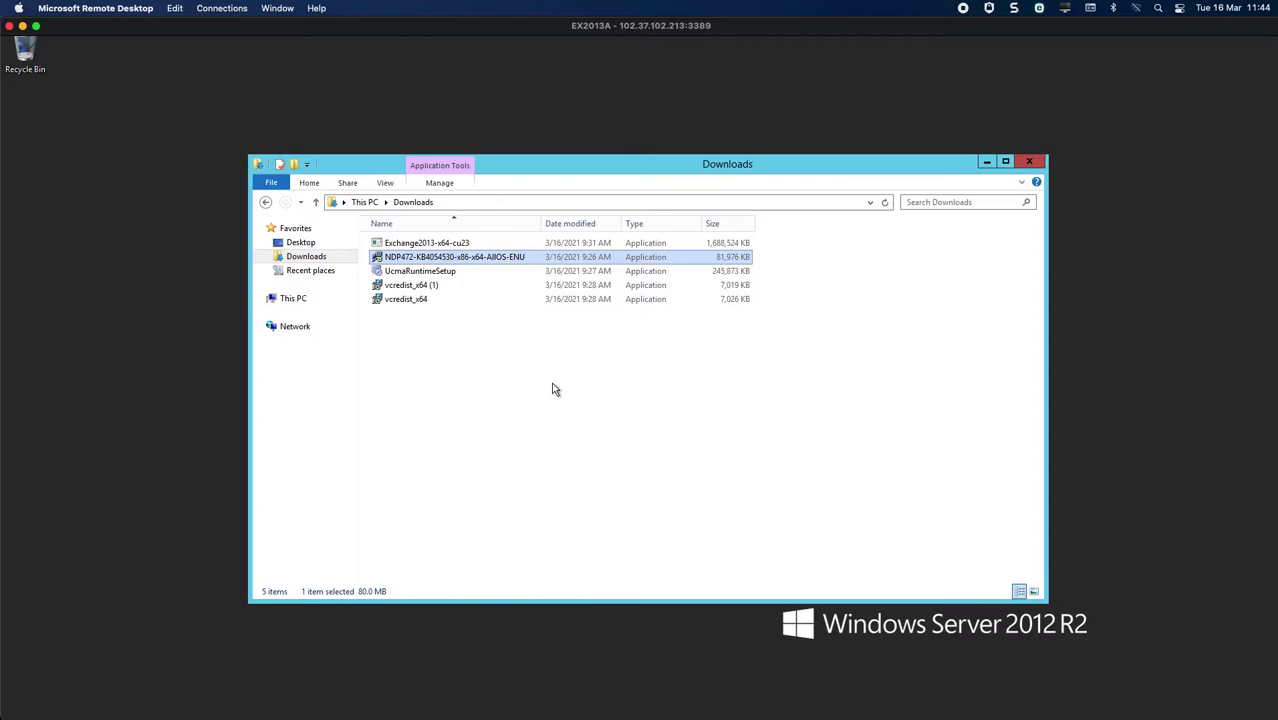
- Close Downloads, dismiss the '.NET 4.7.2 already installed' notice, and open This PC
left_click(1033, 163)
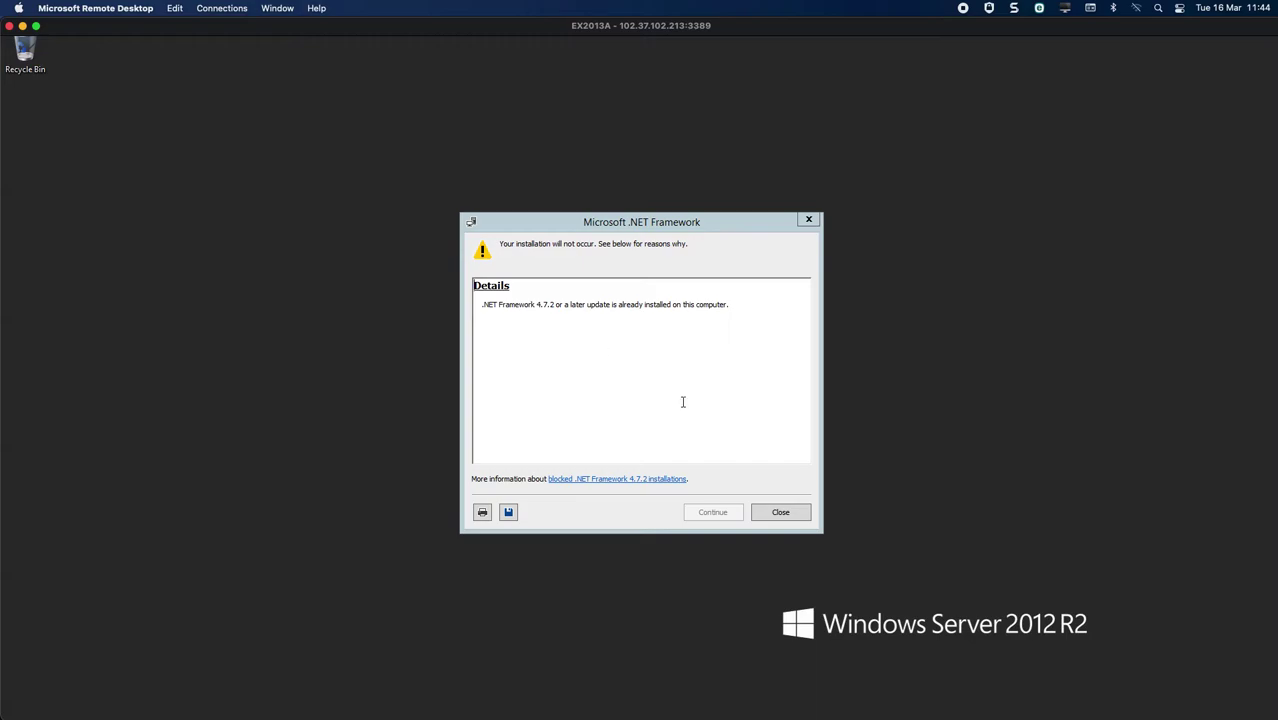
left_click(787, 514)
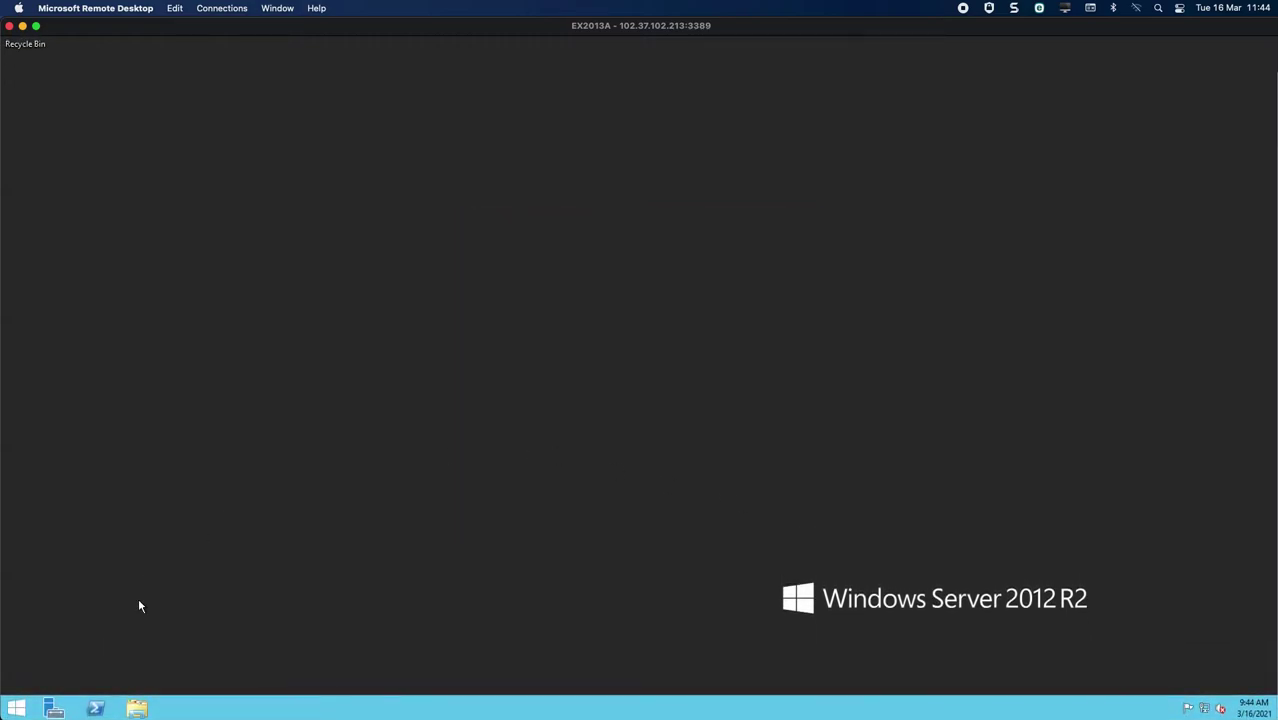
left_click(137, 708)
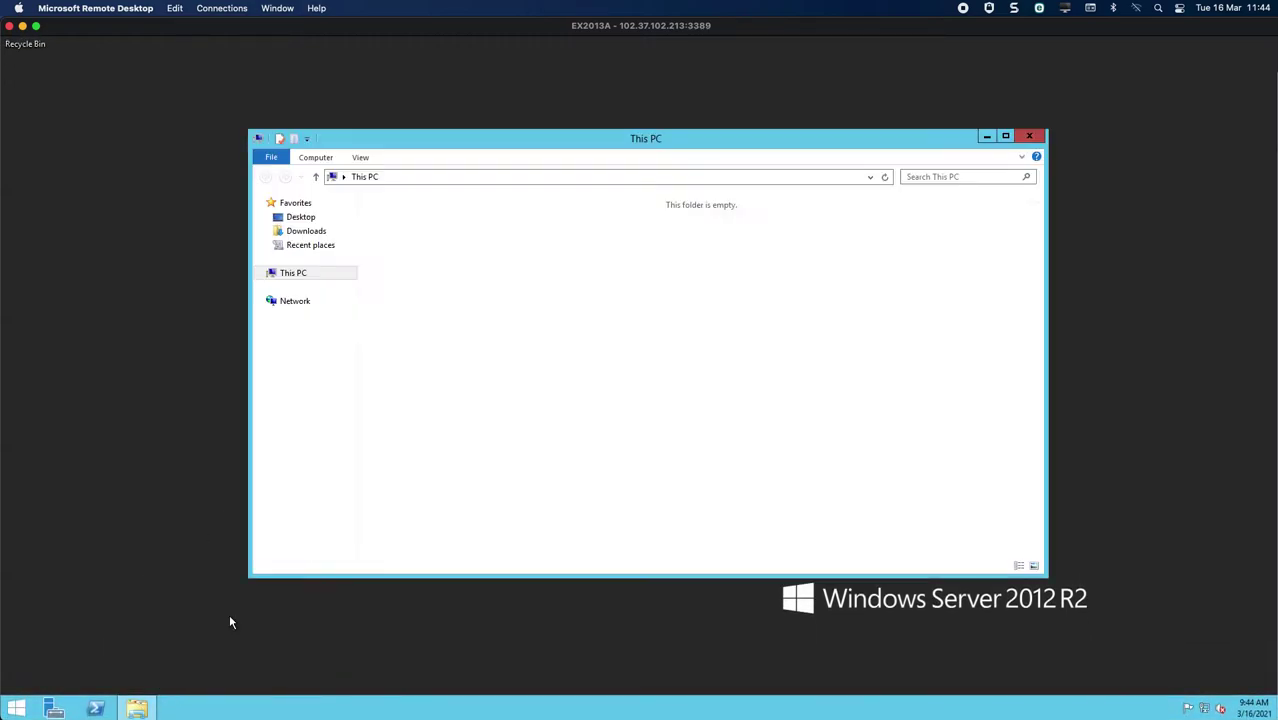
- Run UcmaRuntimeSetup from the Downloads folder as administrator
left_click(308, 231)
left_click(417, 247)
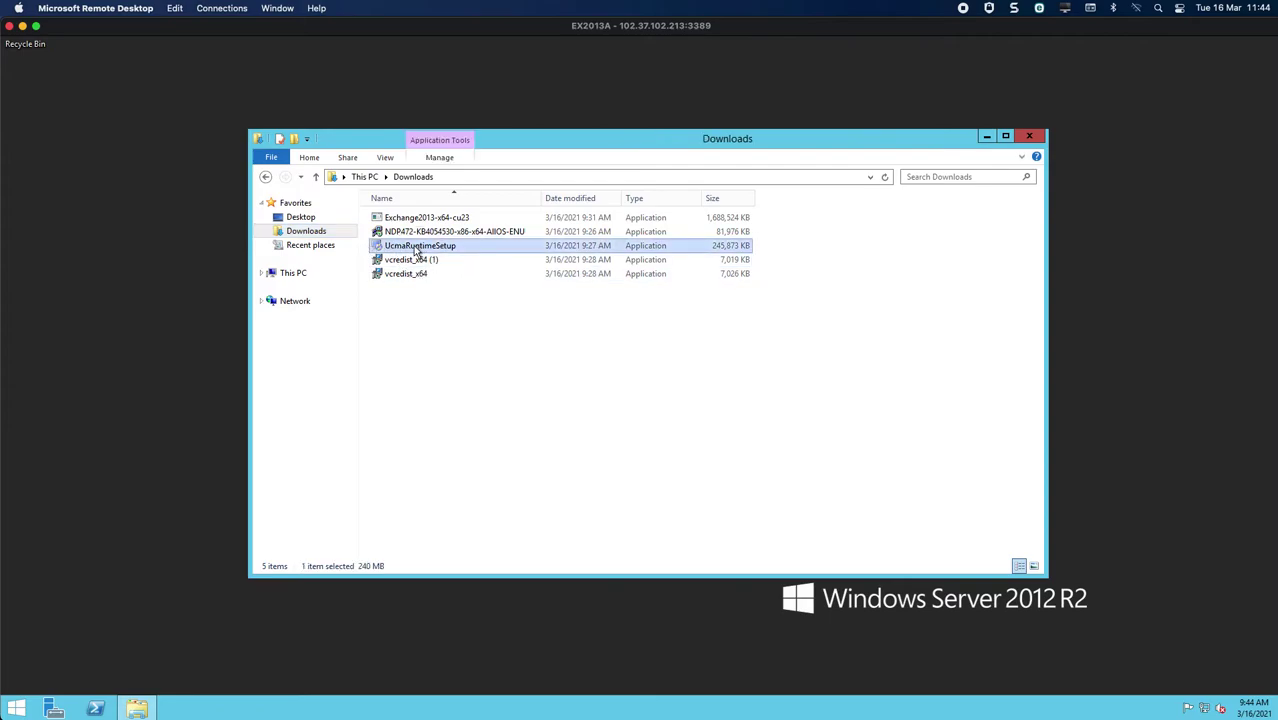
right_click(417, 250)
left_click(459, 268)
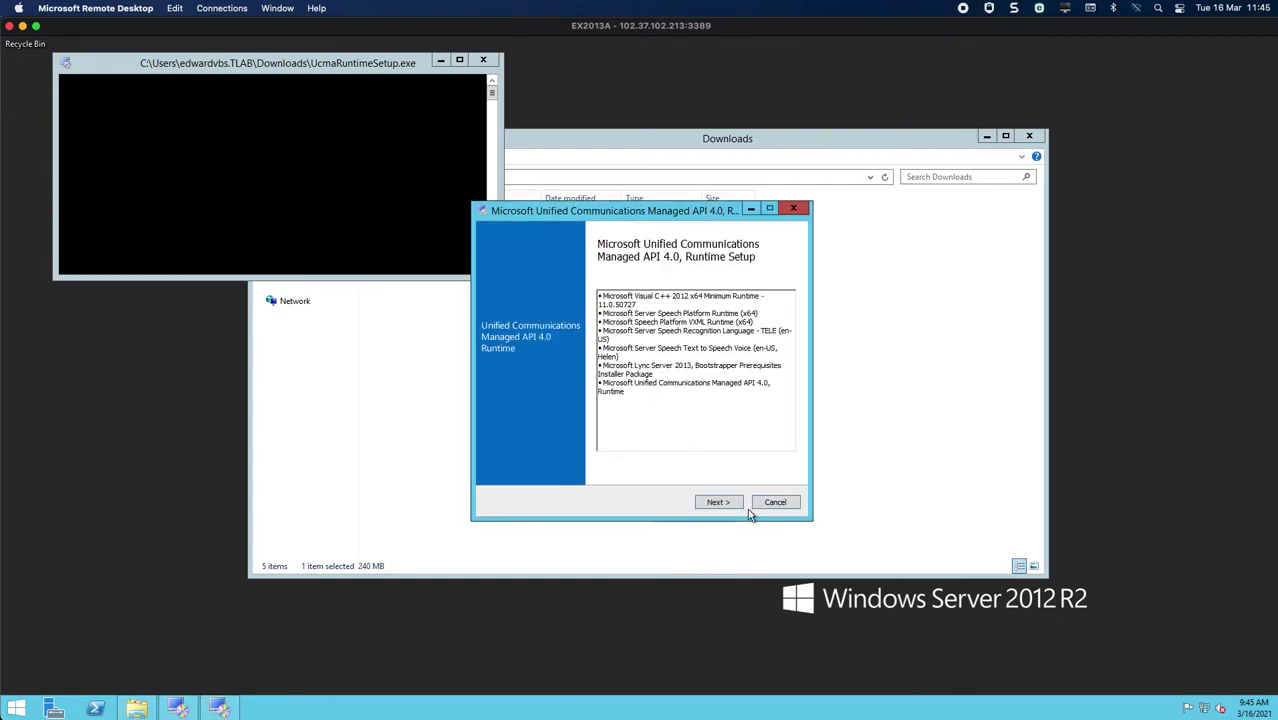
- Accept the UCMA 4.0 license terms and start the runtime installation
left_click(718, 503)
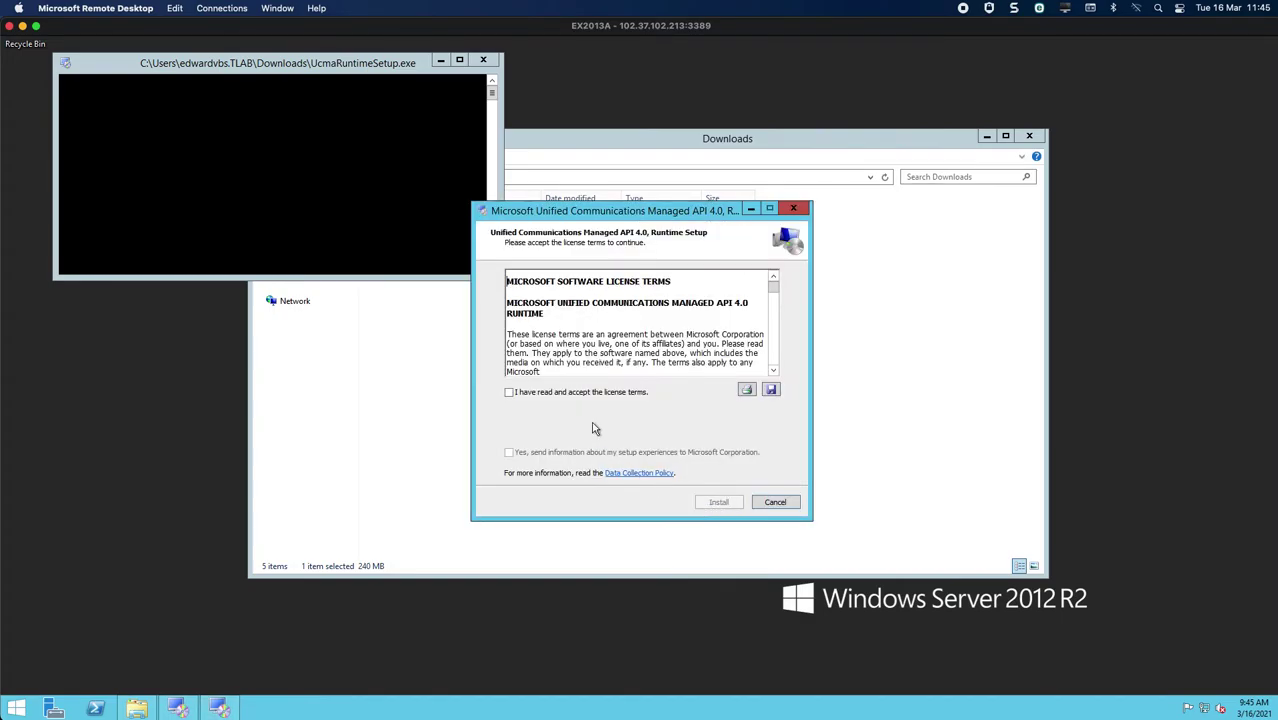
left_click(538, 392)
left_click(720, 503)
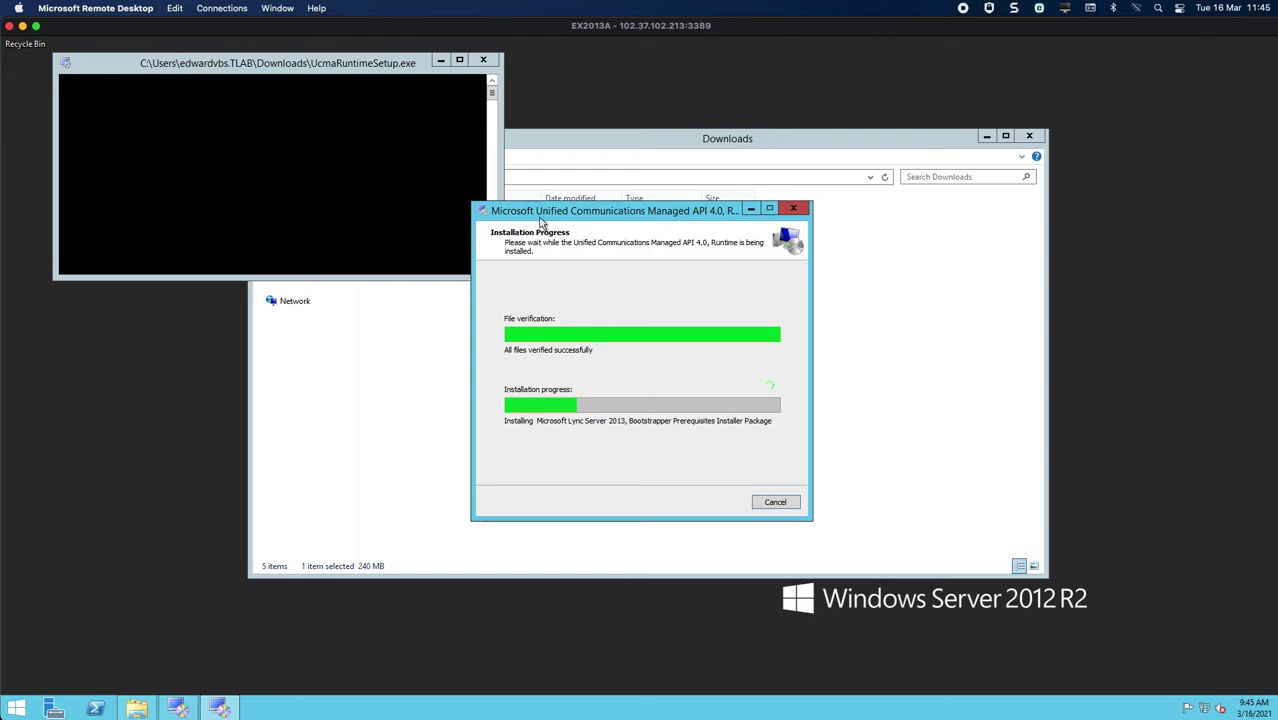
left_click(665, 140)
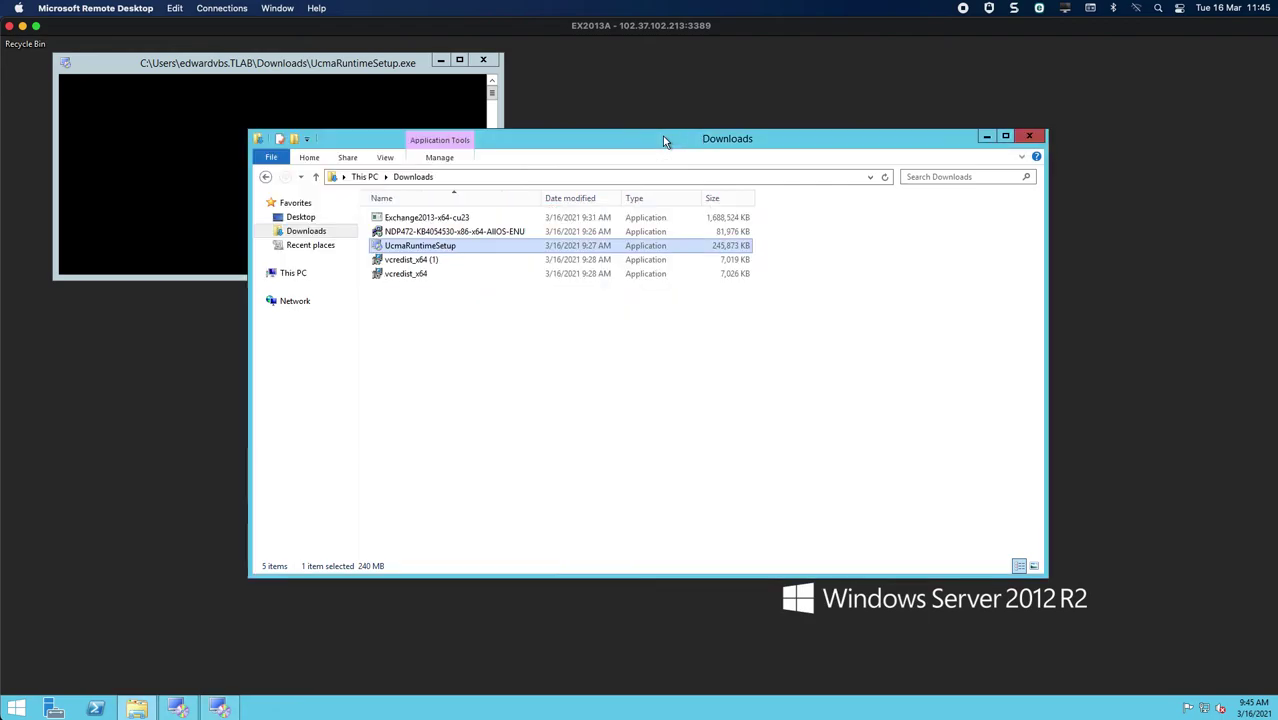
- Uncover the UCMA installer and finish it once Installation Is Complete appears
left_click(448, 217)
left_click(756, 163)
left_click_drag(757, 168, 893, 171)
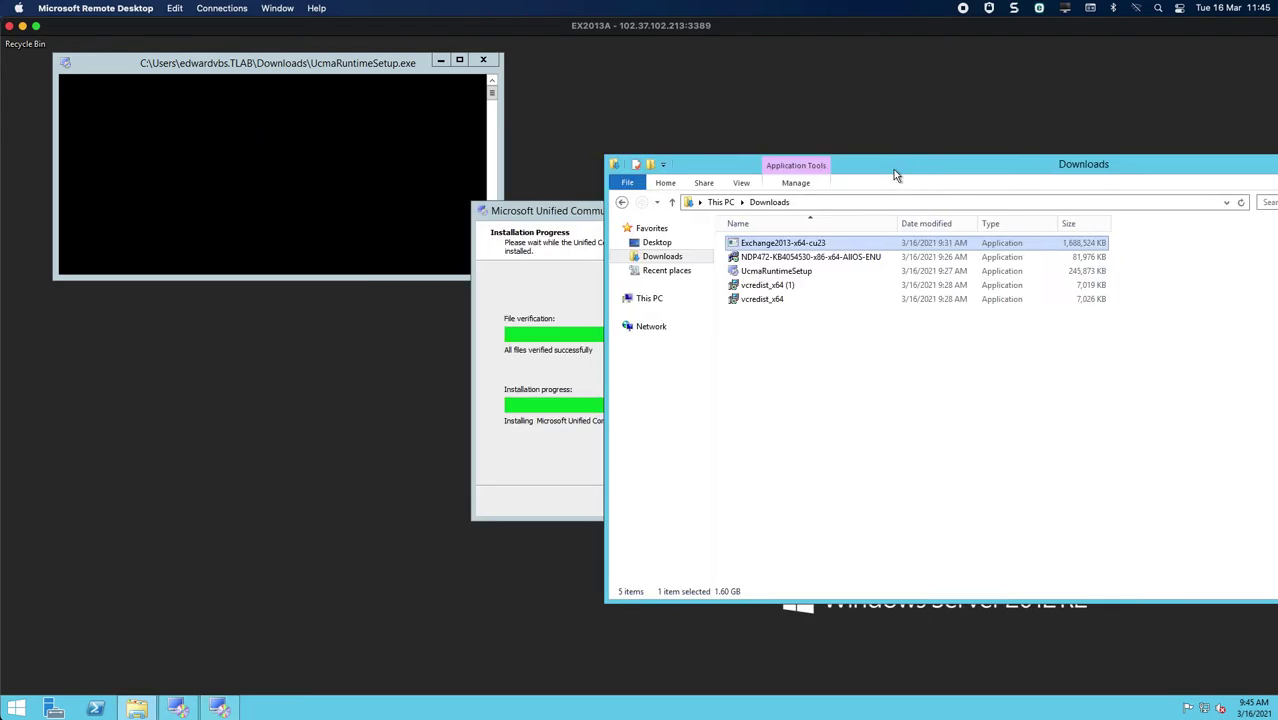
left_click(575, 229)
left_click_drag(630, 218, 310, 246)
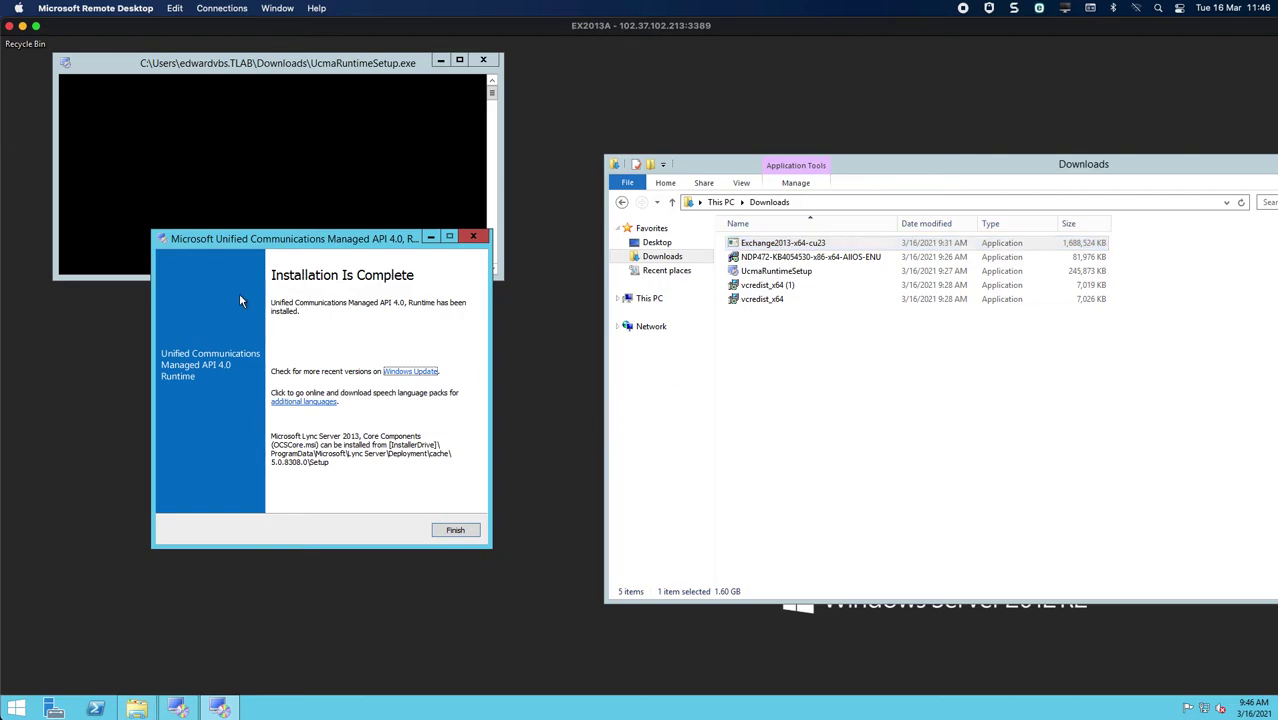
left_click(447, 527)
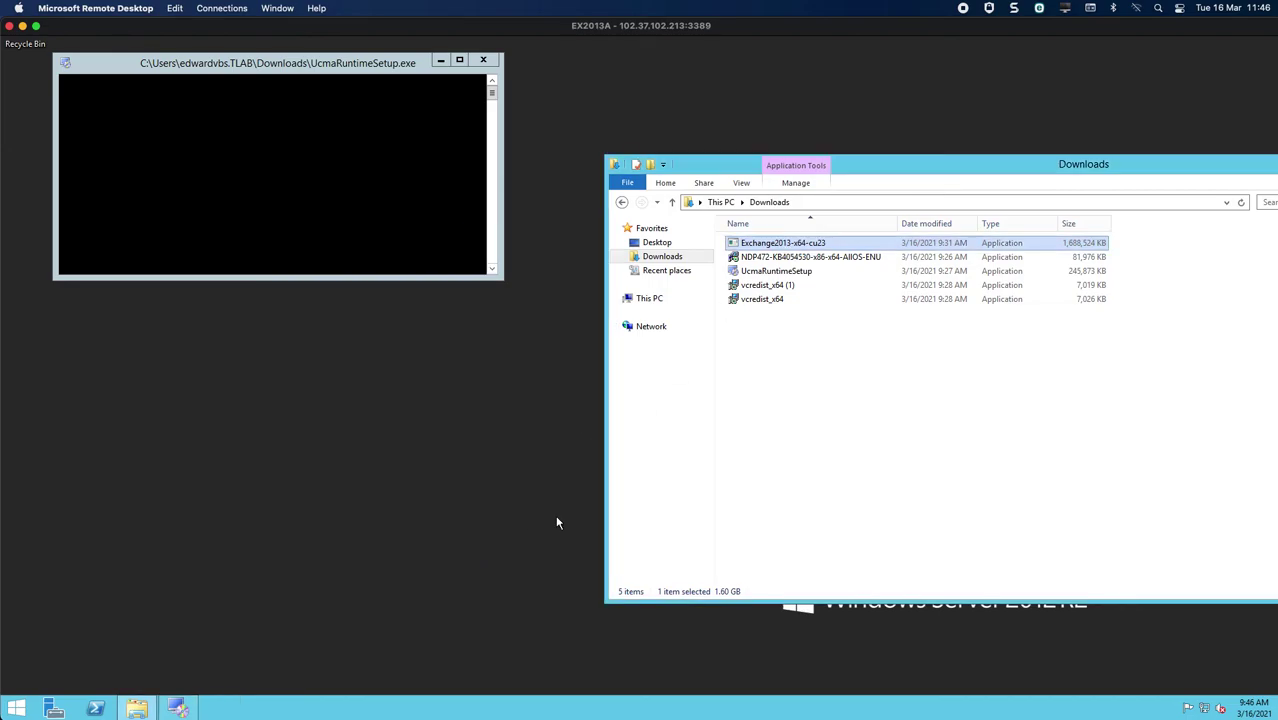
- Install the VC++ 2013 x64 redistributable (vcredist_x64) as administrator, accepting the license
left_click(812, 332)
left_click(755, 300)
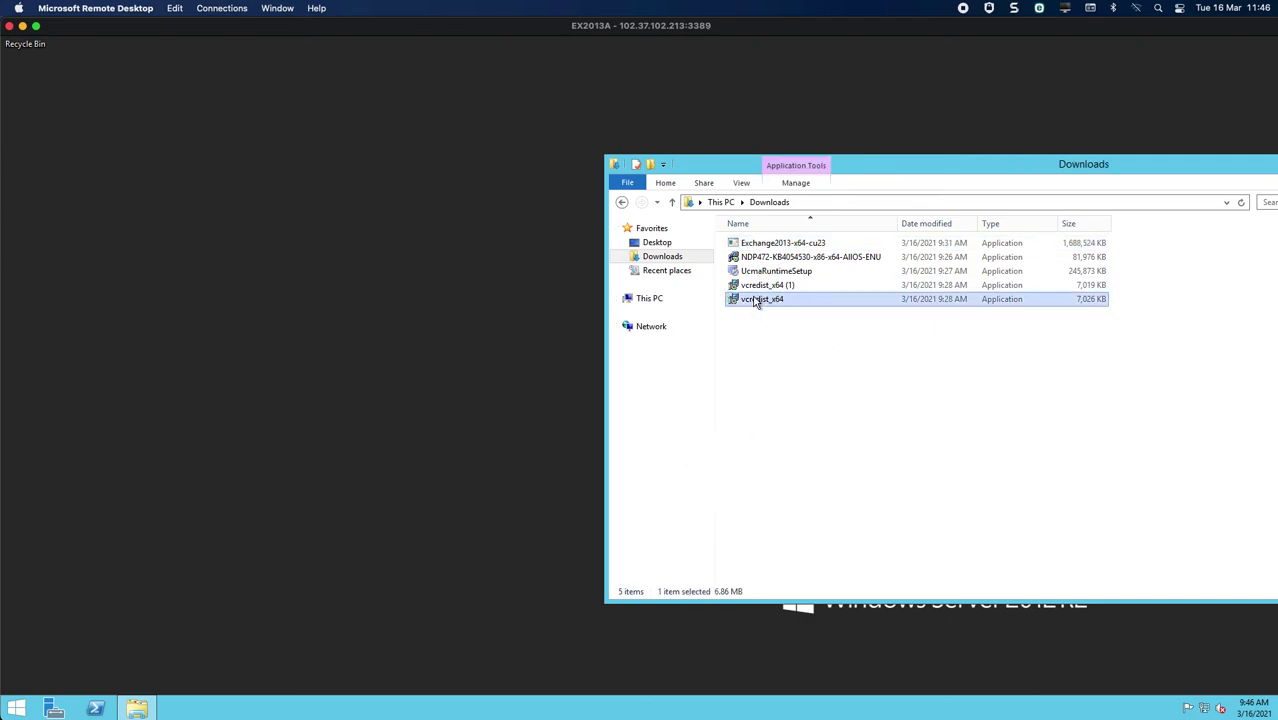
right_click(757, 300)
left_click(802, 318)
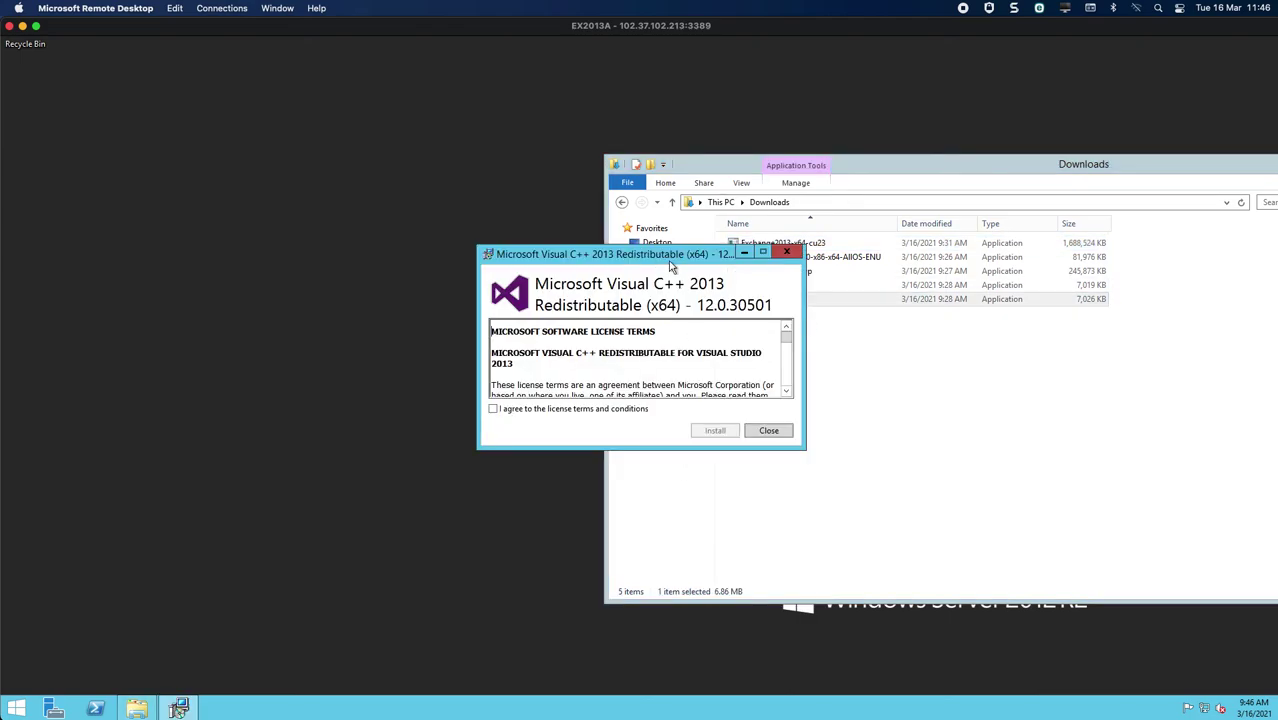
left_click_drag(667, 258, 364, 250)
left_click(322, 400)
left_click(410, 422)
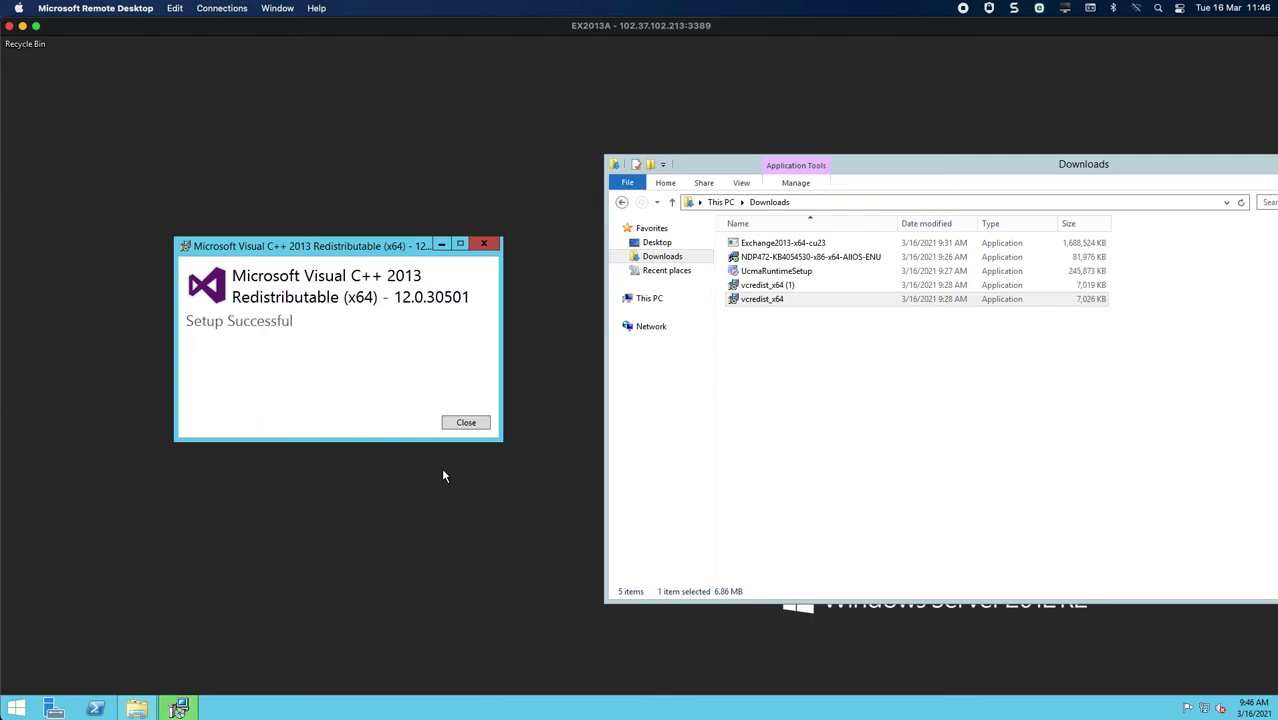
left_click(484, 424)
- Install the VC++ 2012 x64 redistributable from vcredist_x64 (1), accepting the license
right_click(785, 286)
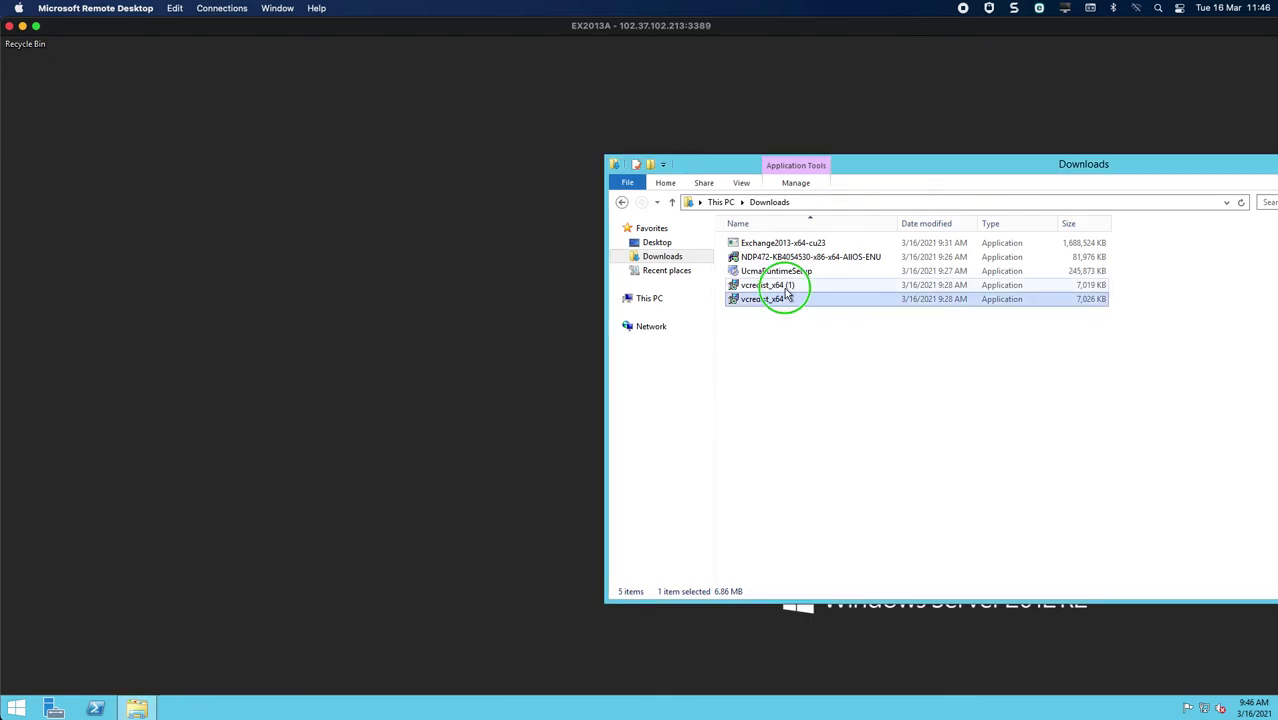
left_click(826, 310)
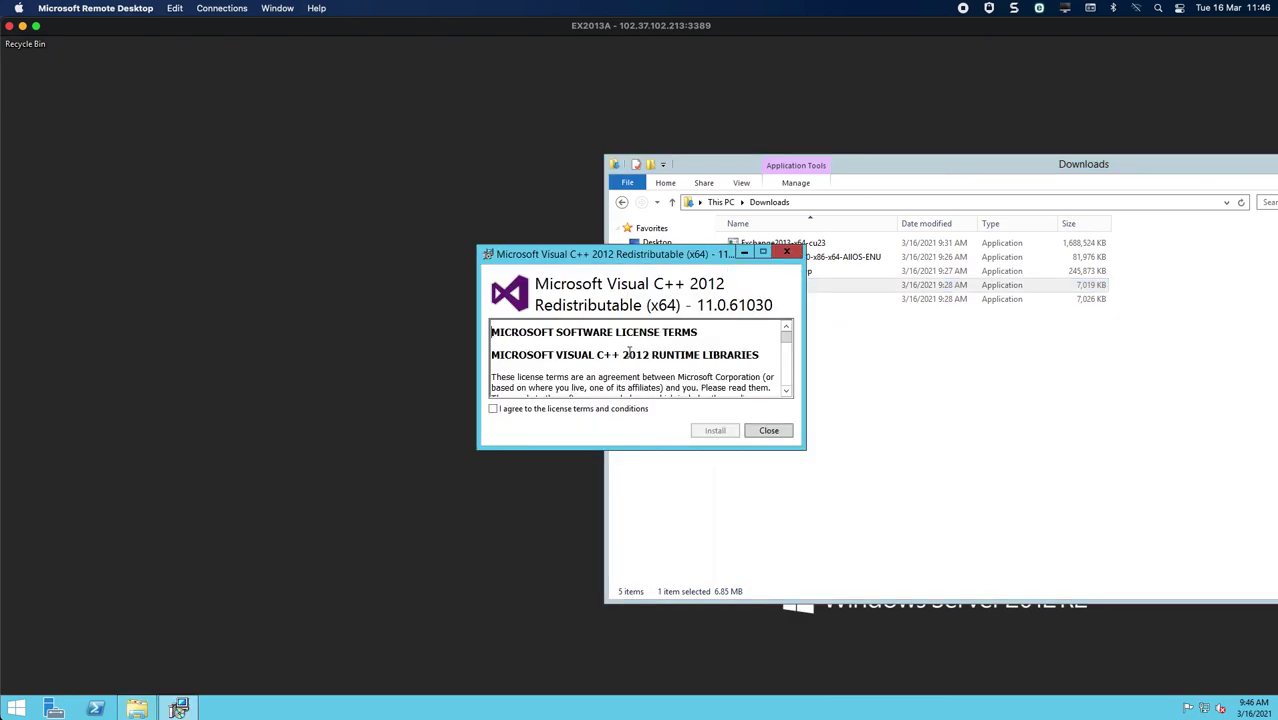
left_click(493, 408)
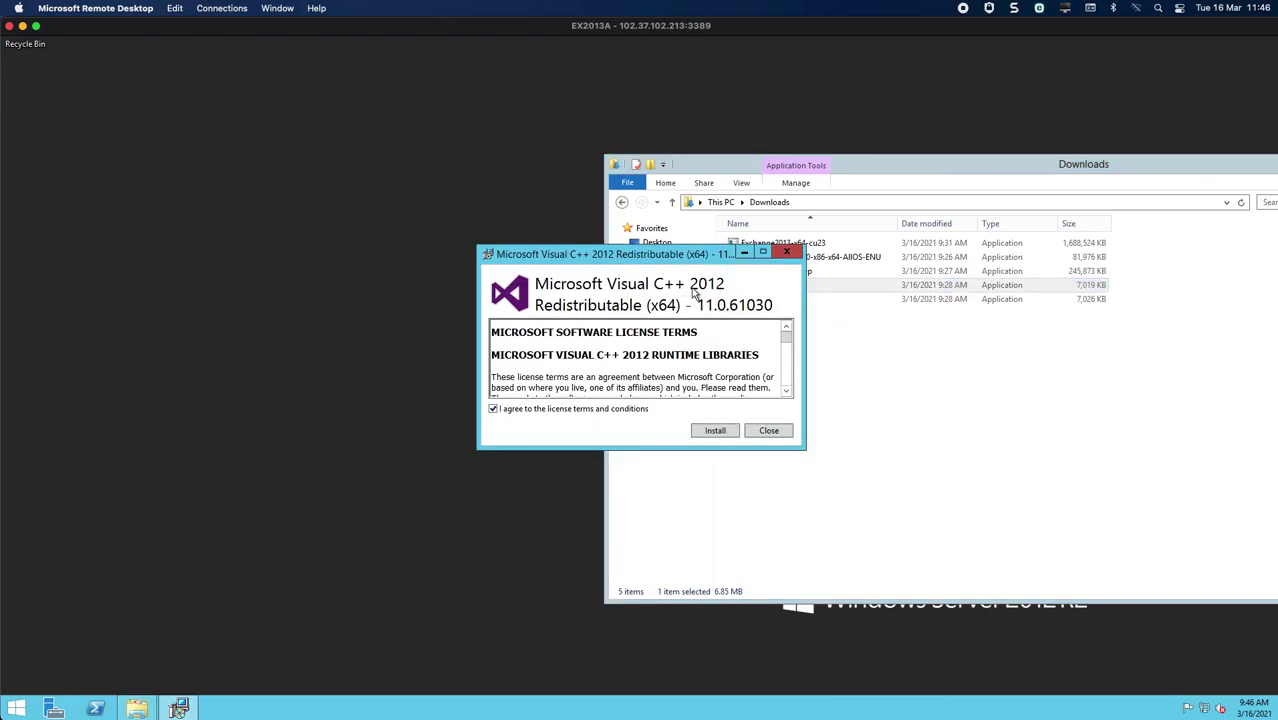
left_click(733, 432)
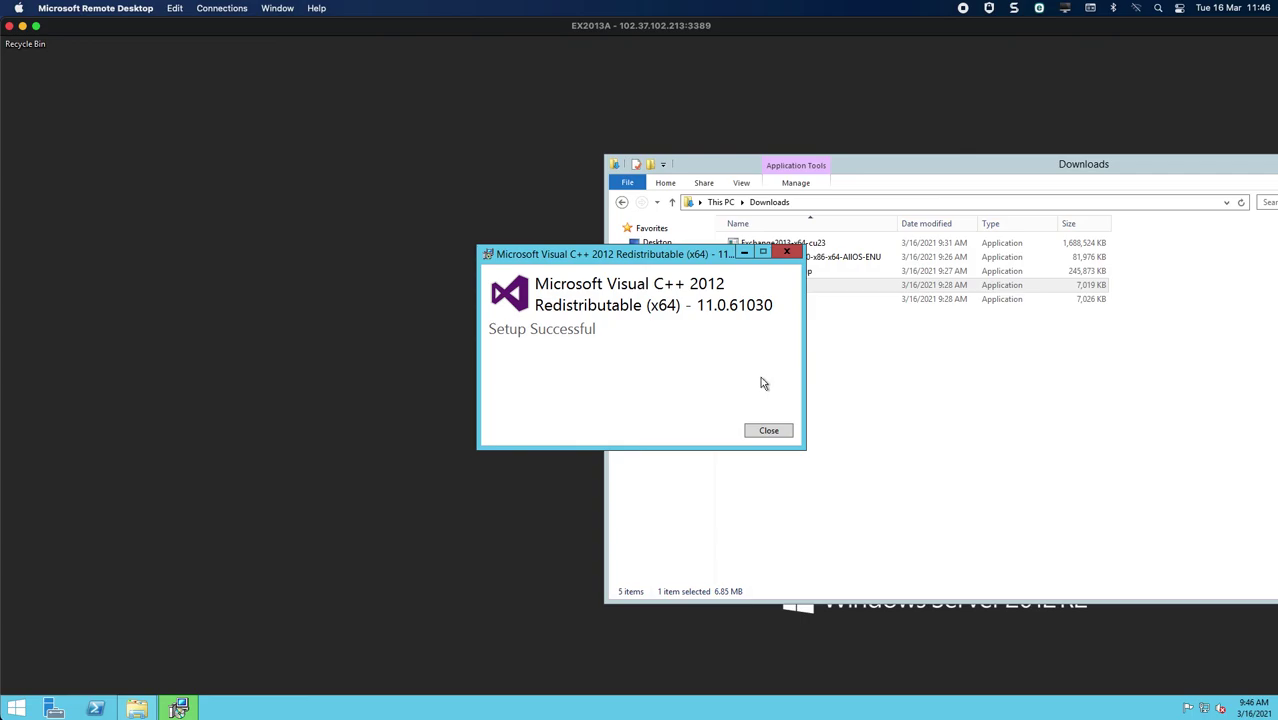
left_click(782, 432)
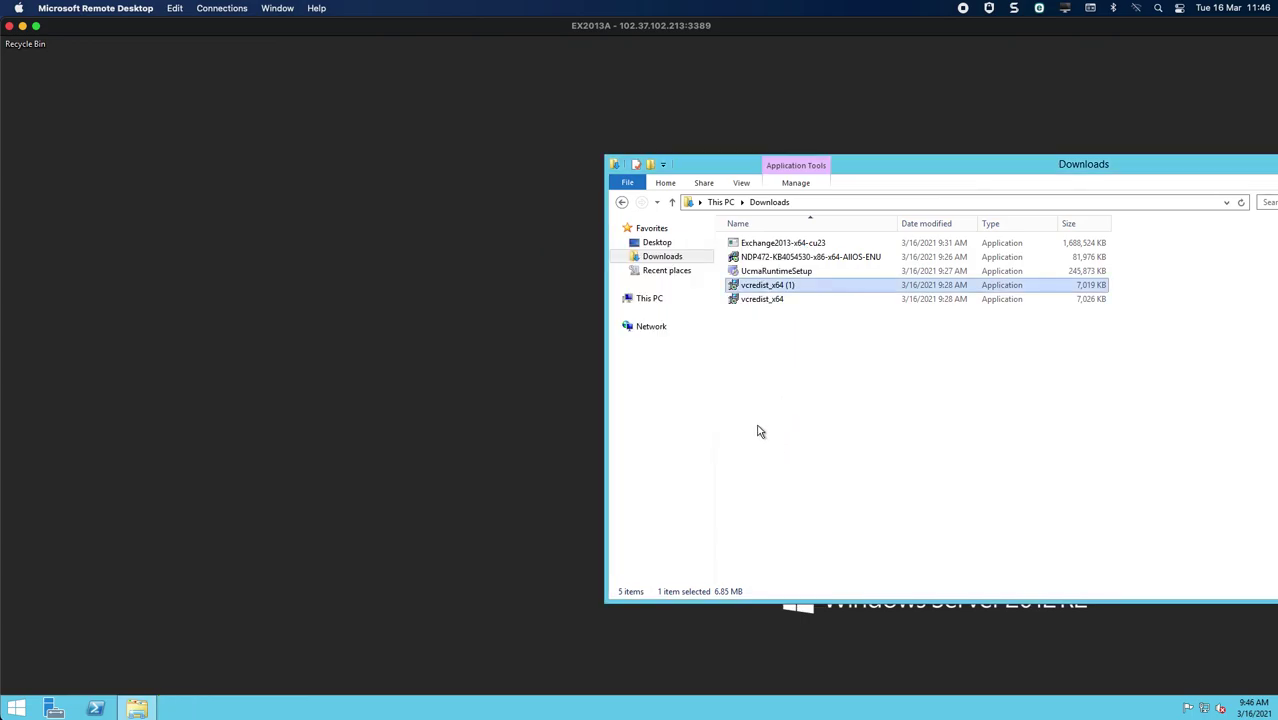